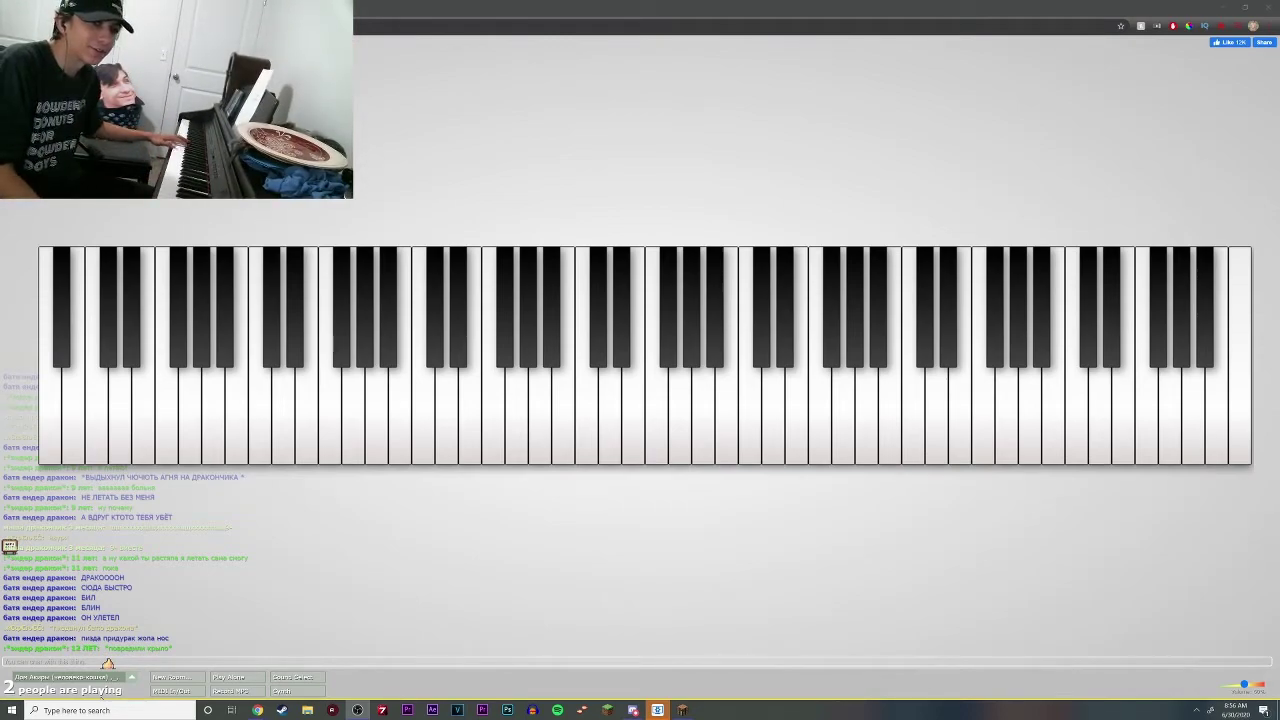
- Create and enter a fresh private room of your own
{"action": "left_click", "coordinate": [228, 677]}
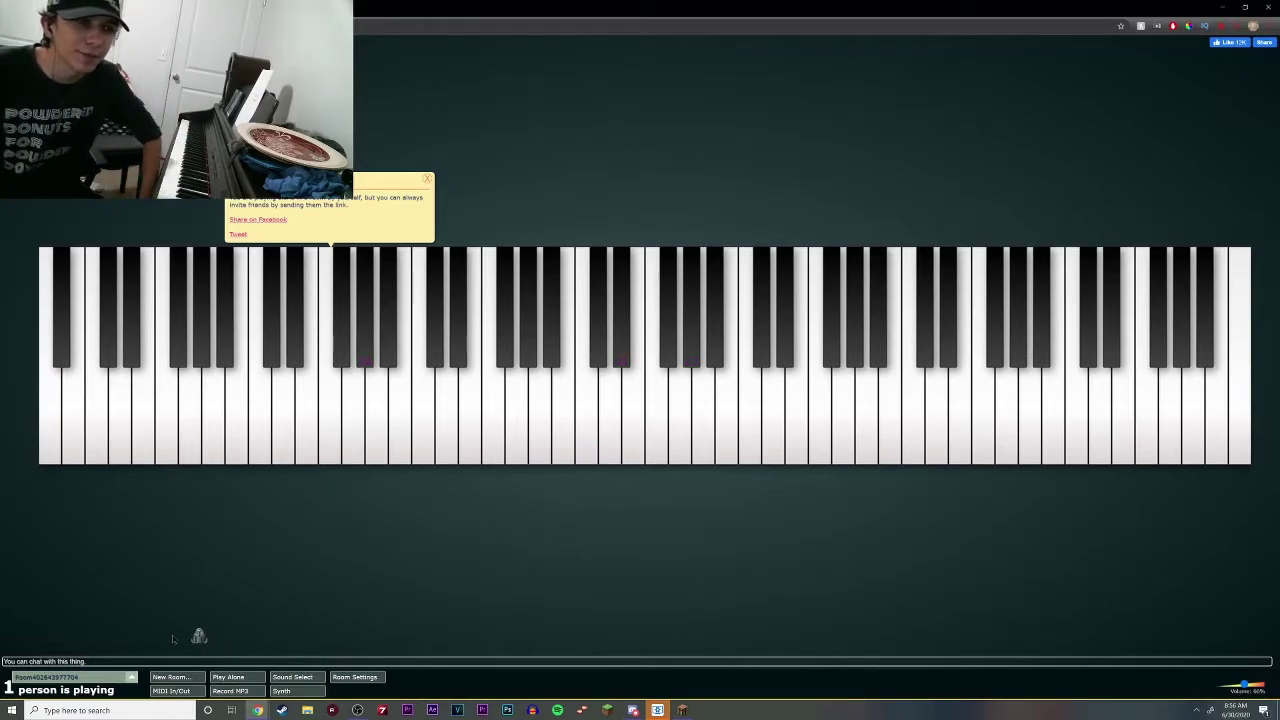
- Join a busy public room with 21 players from the room list
{"action": "left_click", "coordinate": [70, 677]}
{"action": "scroll", "coordinate": [91, 457], "scroll_direction": "up", "scroll_amount": 3}
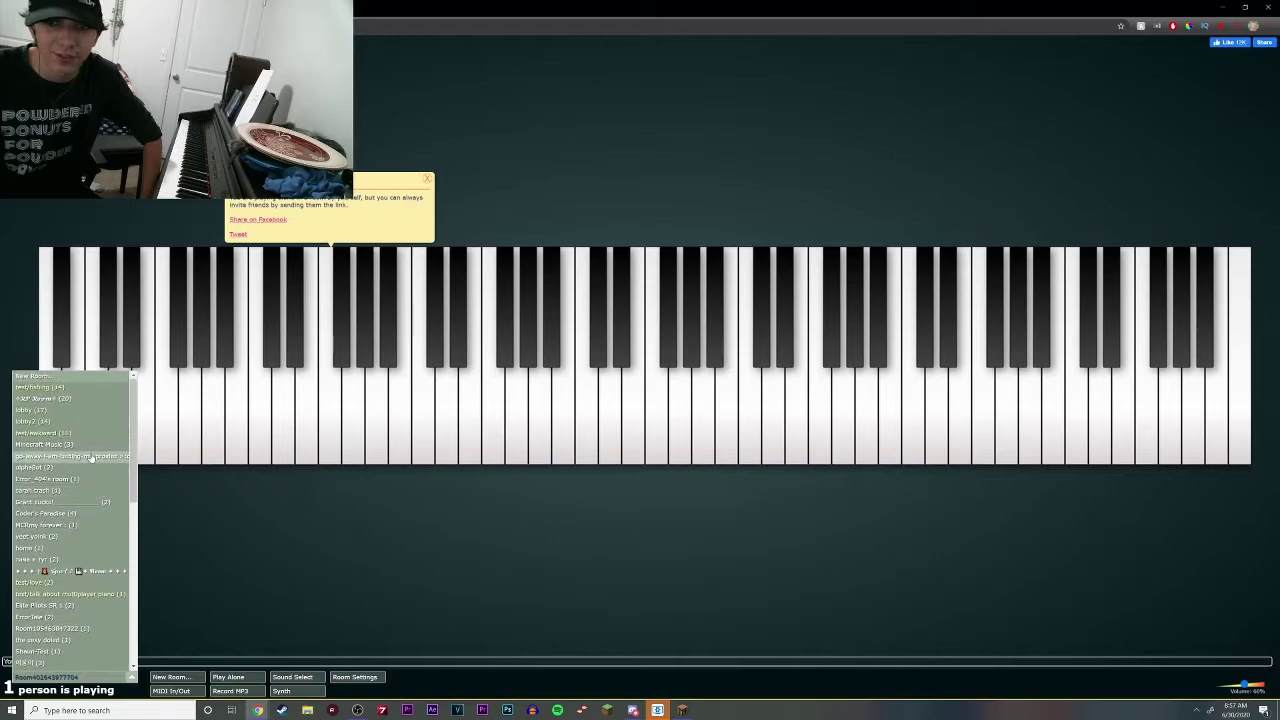
{"action": "left_click", "coordinate": [64, 398]}
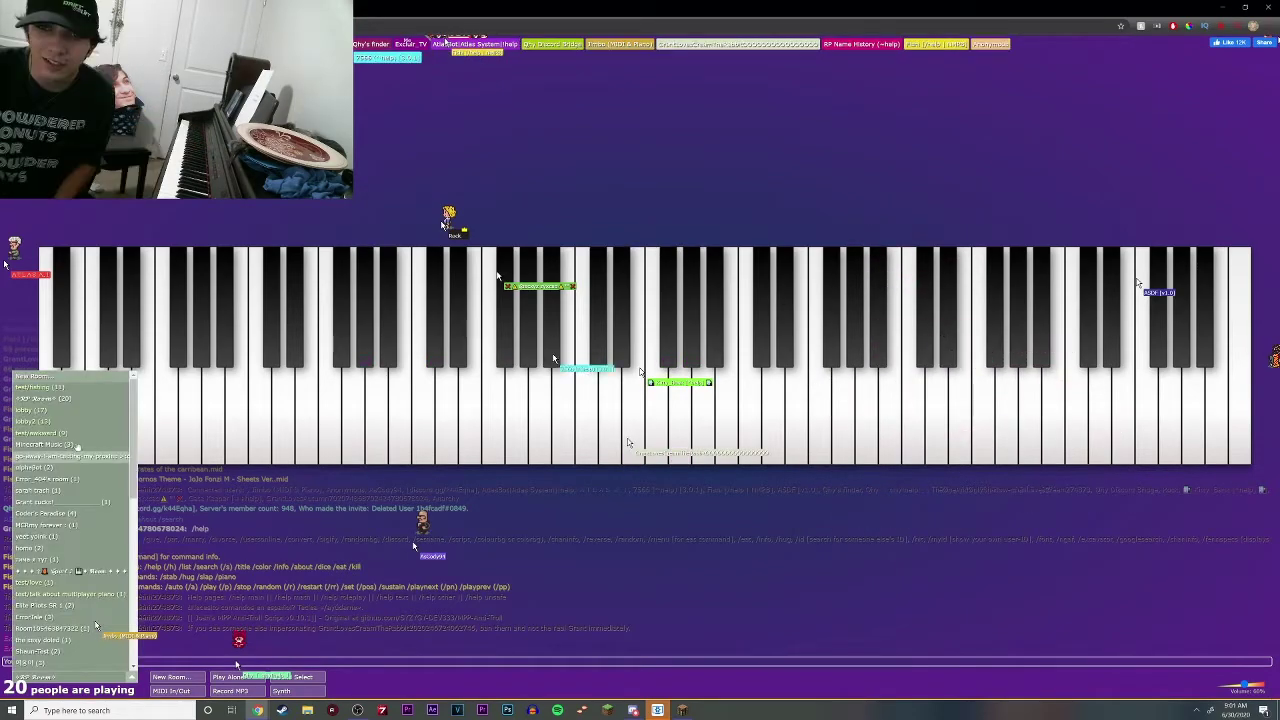
- Close the room list by selecting a room entry, staying in the purple 20-player room
{"action": "left_click", "coordinate": [78, 446]}
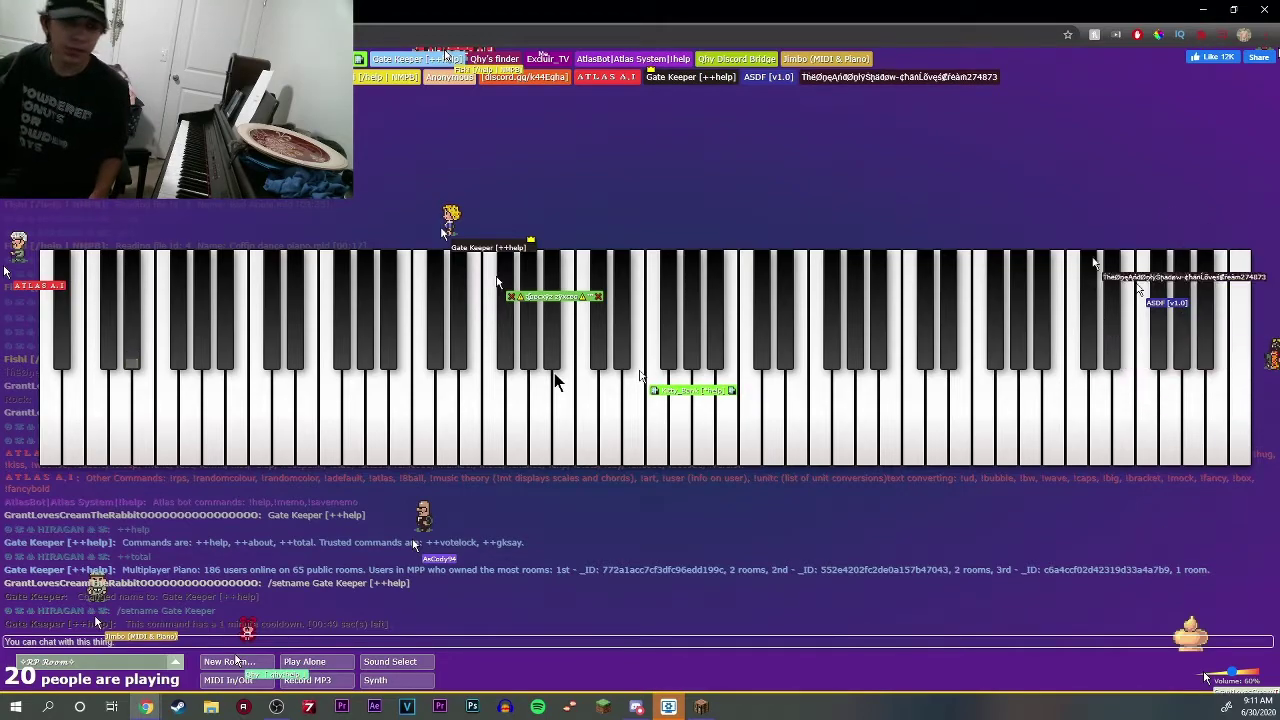
- Switch to the 'yay i got a new keyboard' room from the room list
{"action": "left_click", "coordinate": [100, 661]}
{"action": "left_click", "coordinate": [90, 400]}
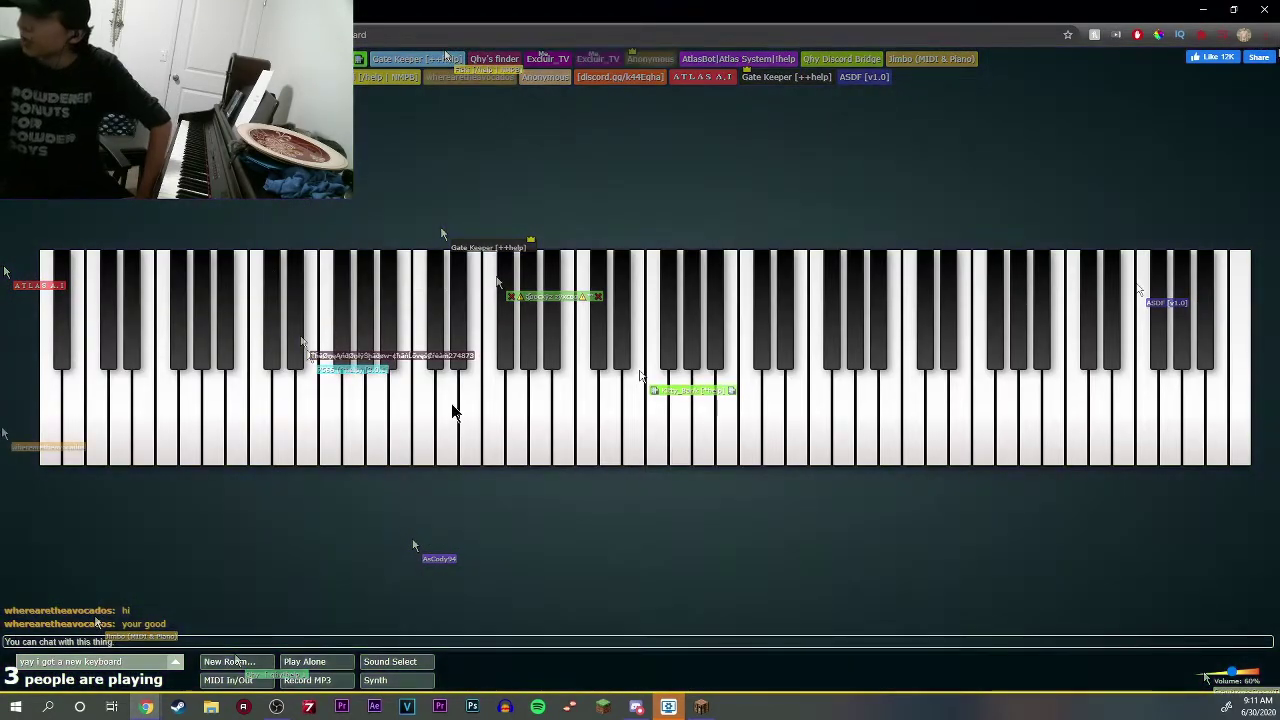